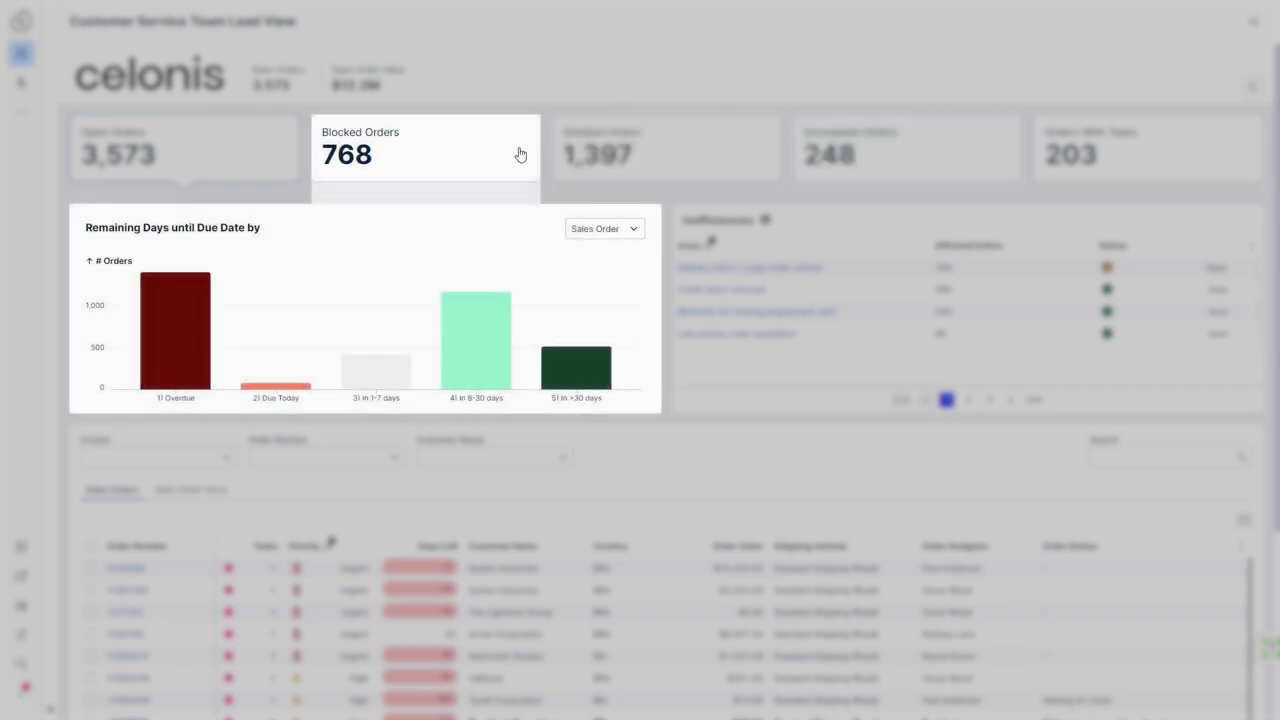
# Filter to overdue blocked orders and open the 'Delivery block | Large order volume' details (81 orders).
pyautogui.click(519, 154)
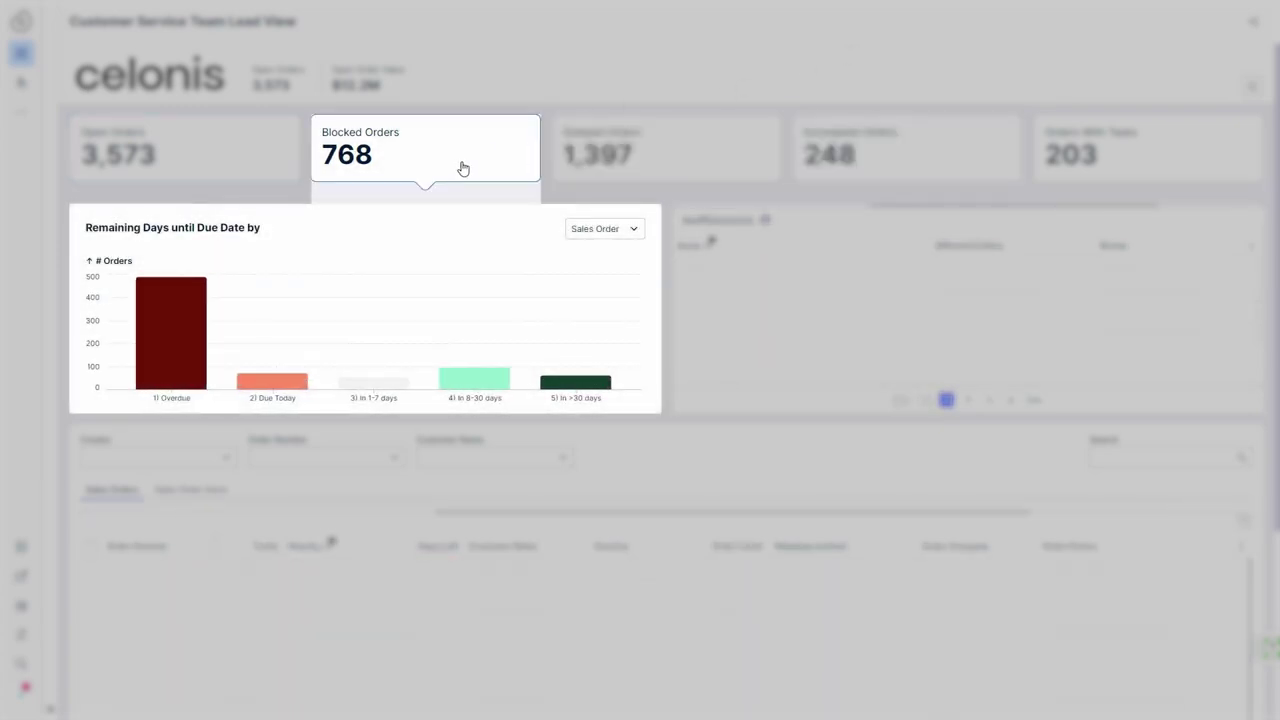
pyautogui.click(188, 350)
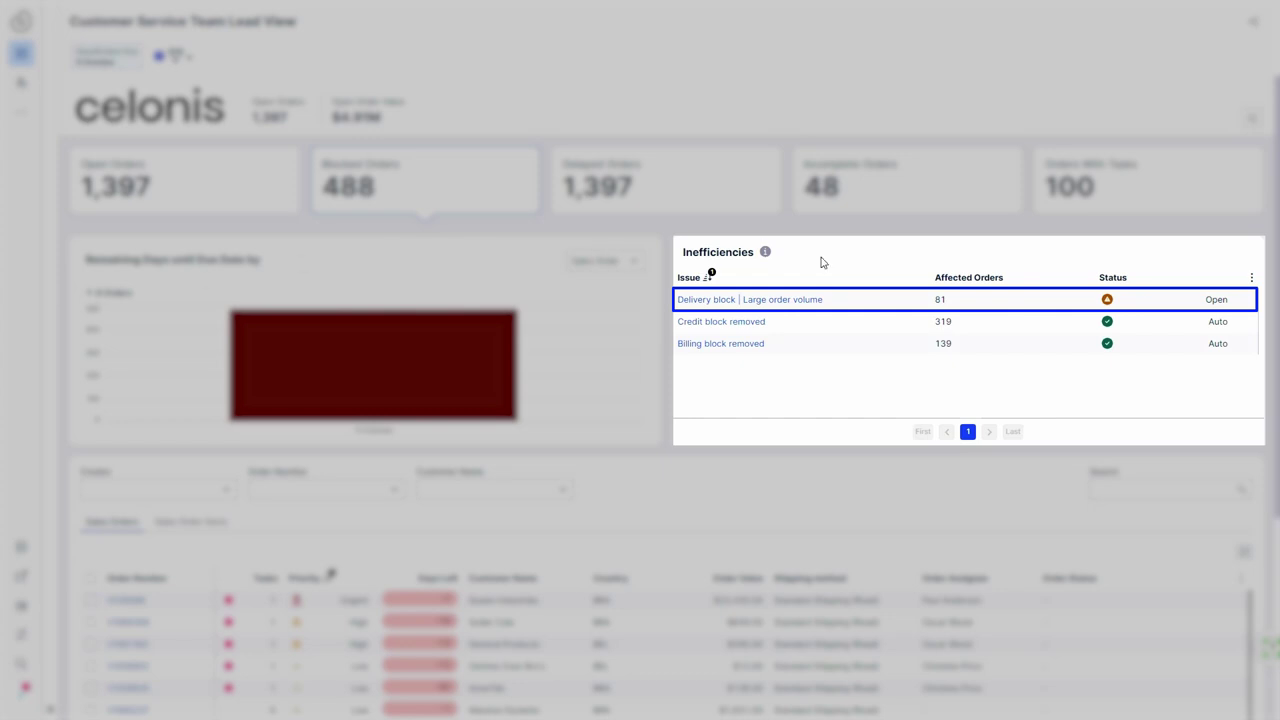
pyautogui.click(816, 302)
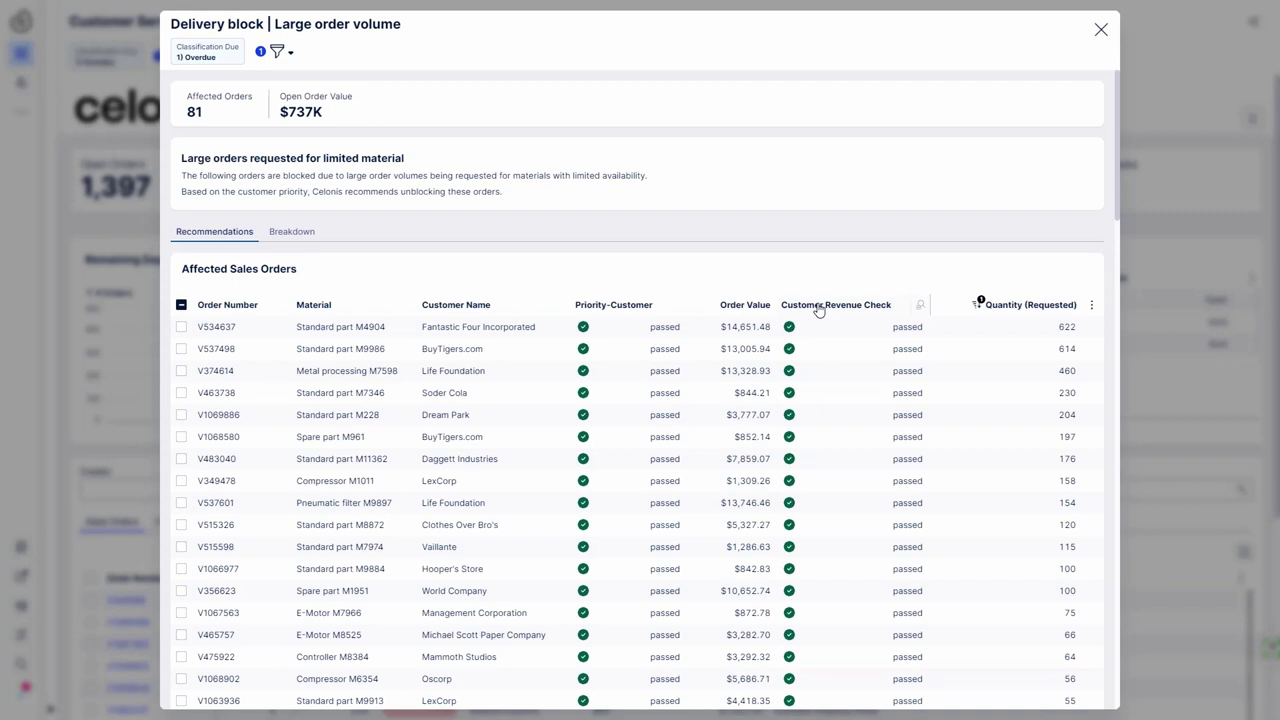
# Select all 81 affected sales orders, remove their delivery blocks, and close the details.
pyautogui.click(182, 305)
pyautogui.click(182, 305)
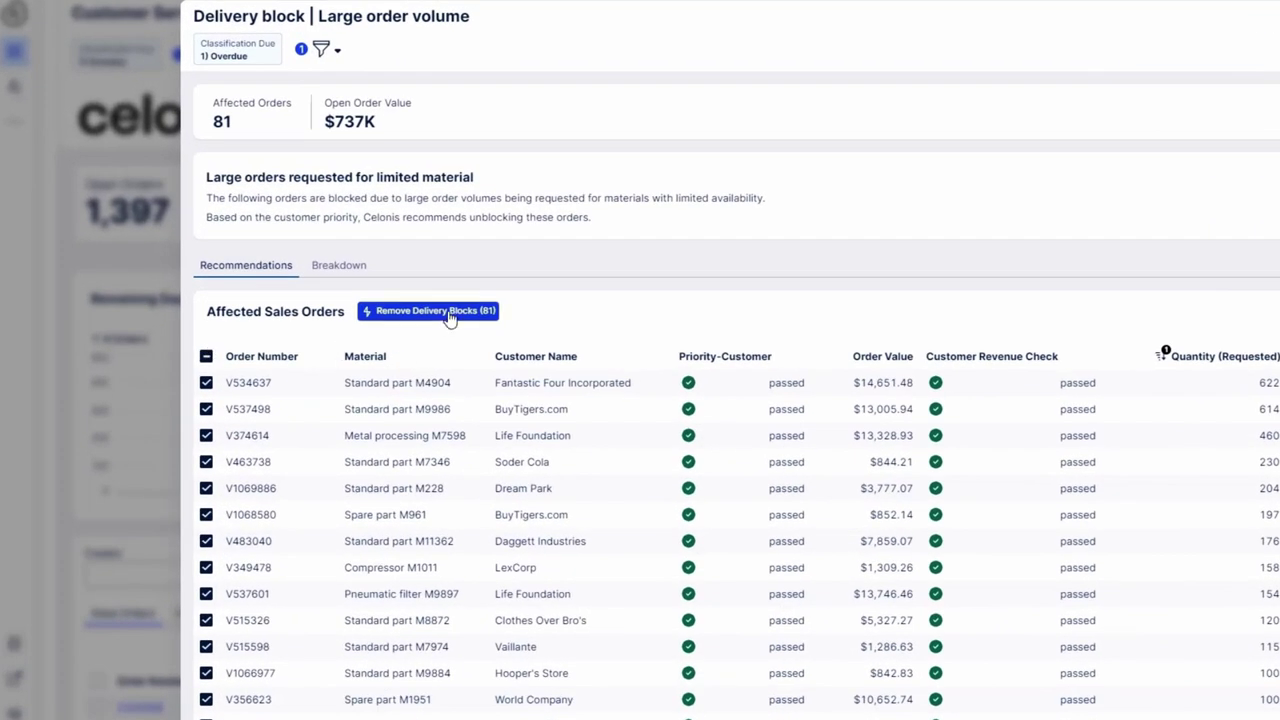
pyautogui.click(449, 313)
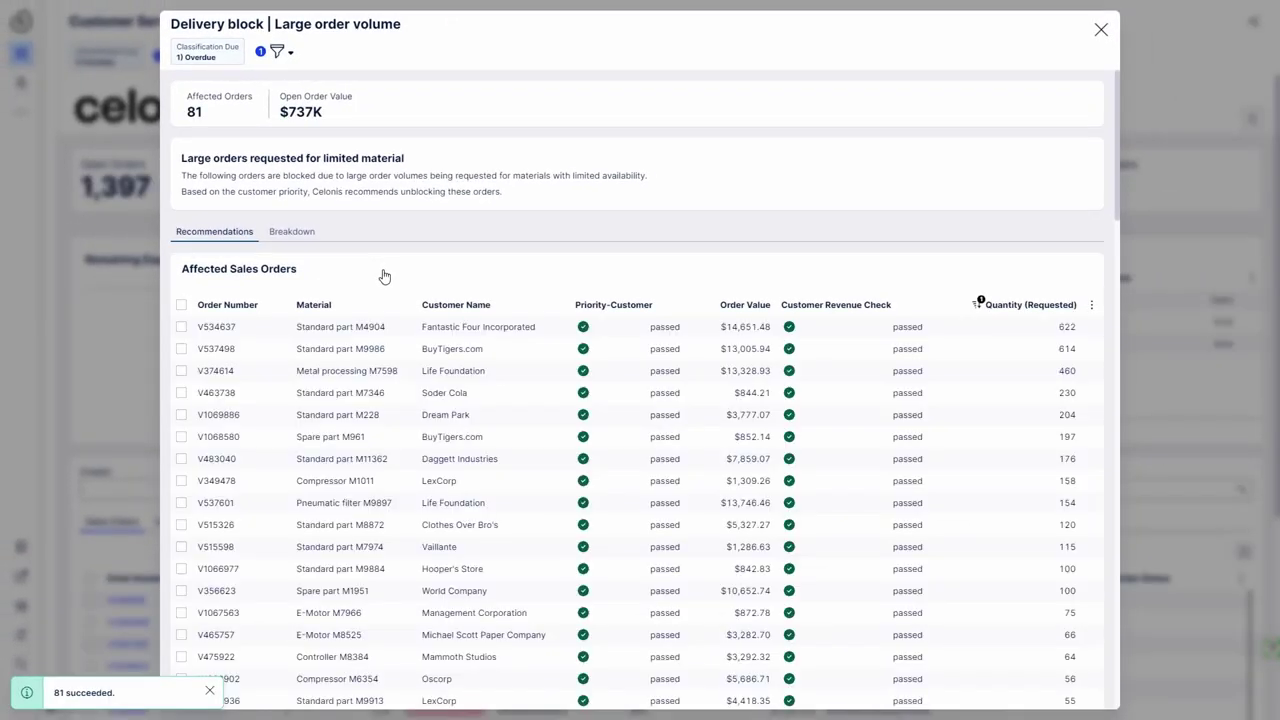
pyautogui.click(1101, 29)
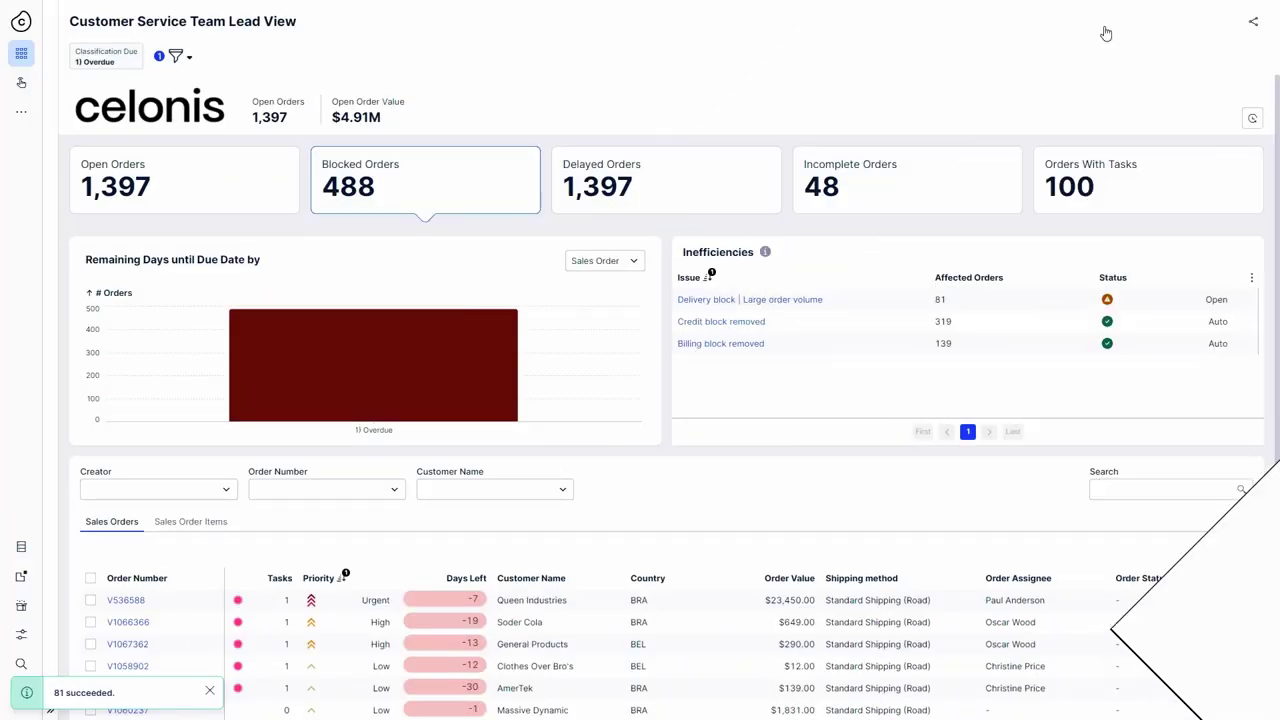
# Filter the Orders With Tasks dashboard to one representative's orders.
pyautogui.click(1107, 195)
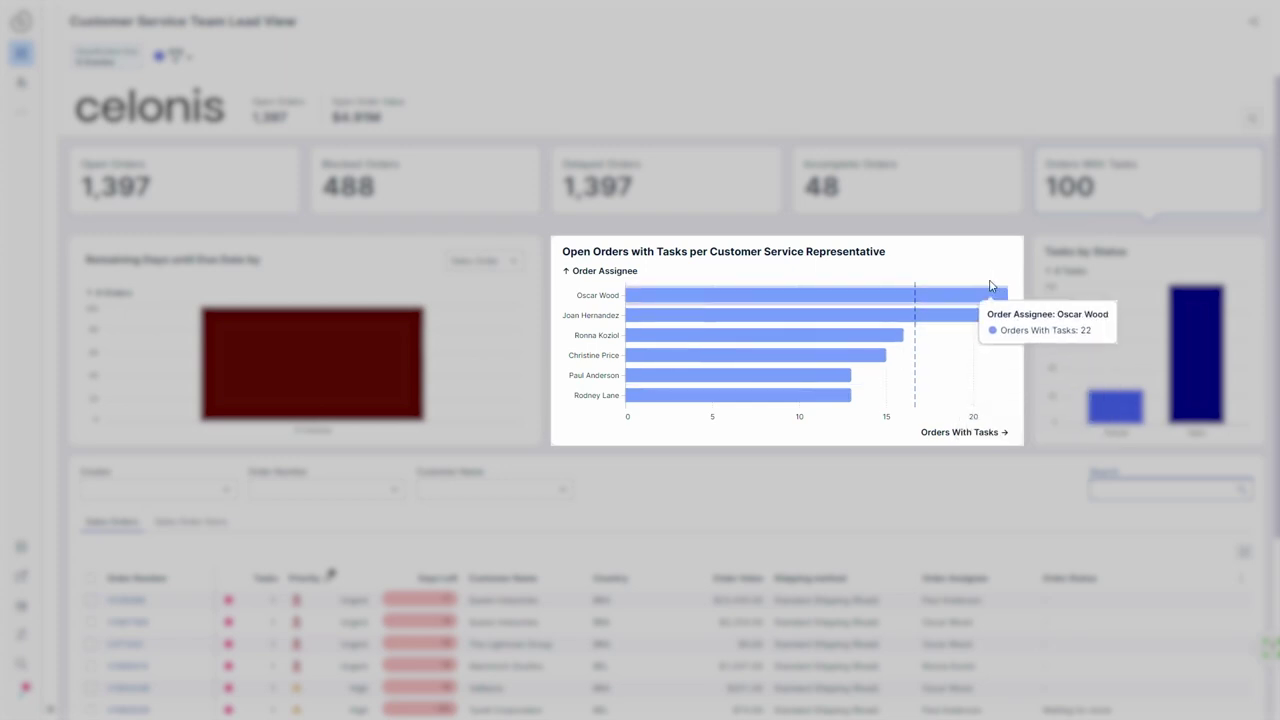
pyautogui.click(988, 292)
pyautogui.click(899, 253)
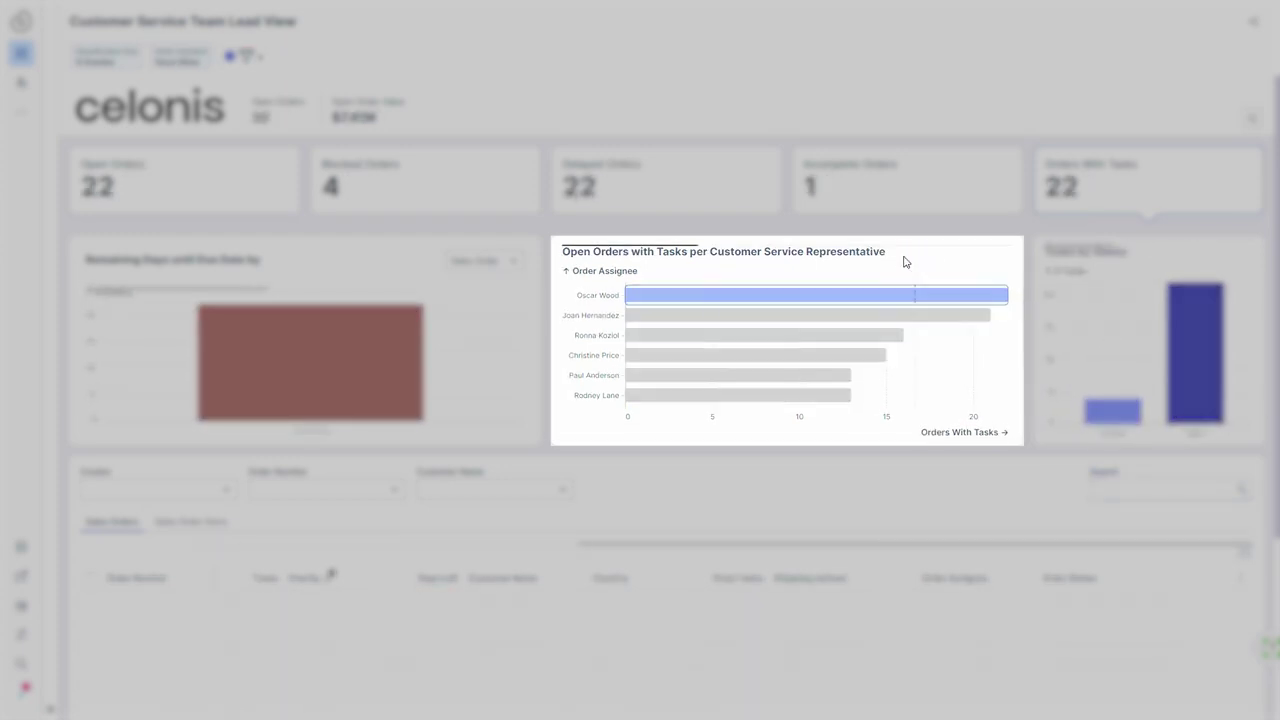
# Reassign that representative's two overdue orders to another team member.
pyautogui.click(90, 600)
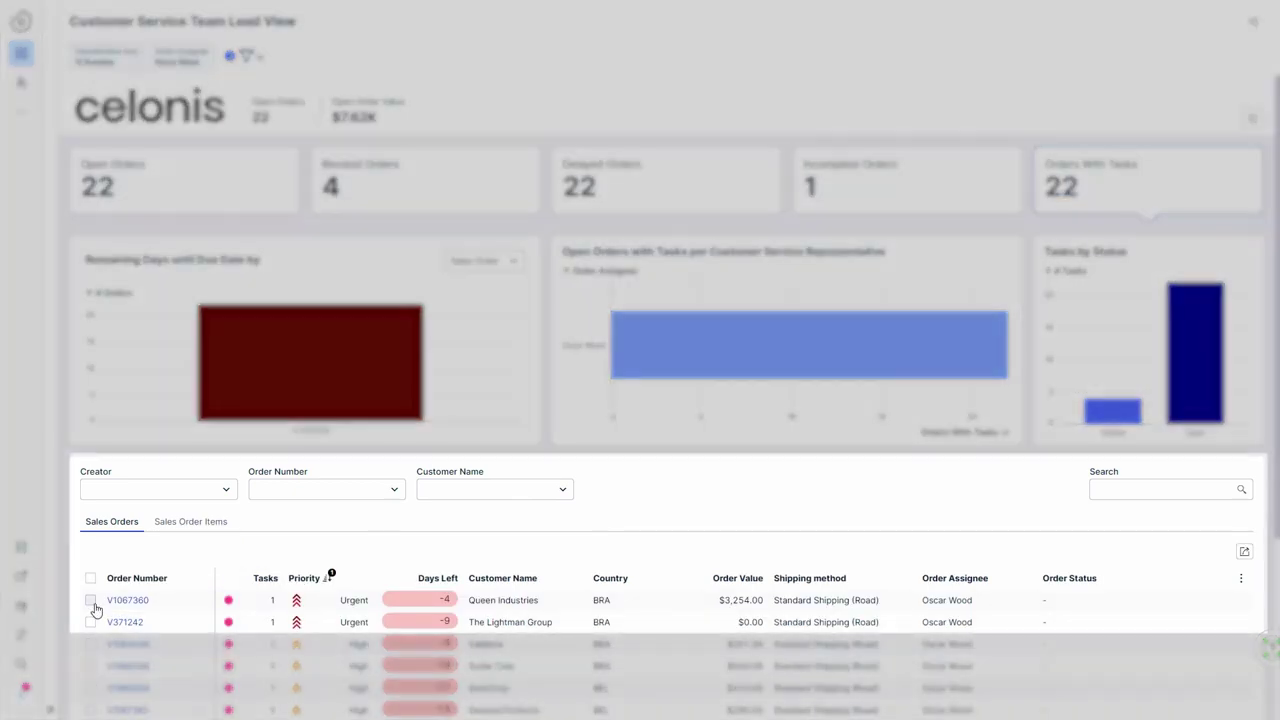
pyautogui.click(90, 622)
pyautogui.click(245, 551)
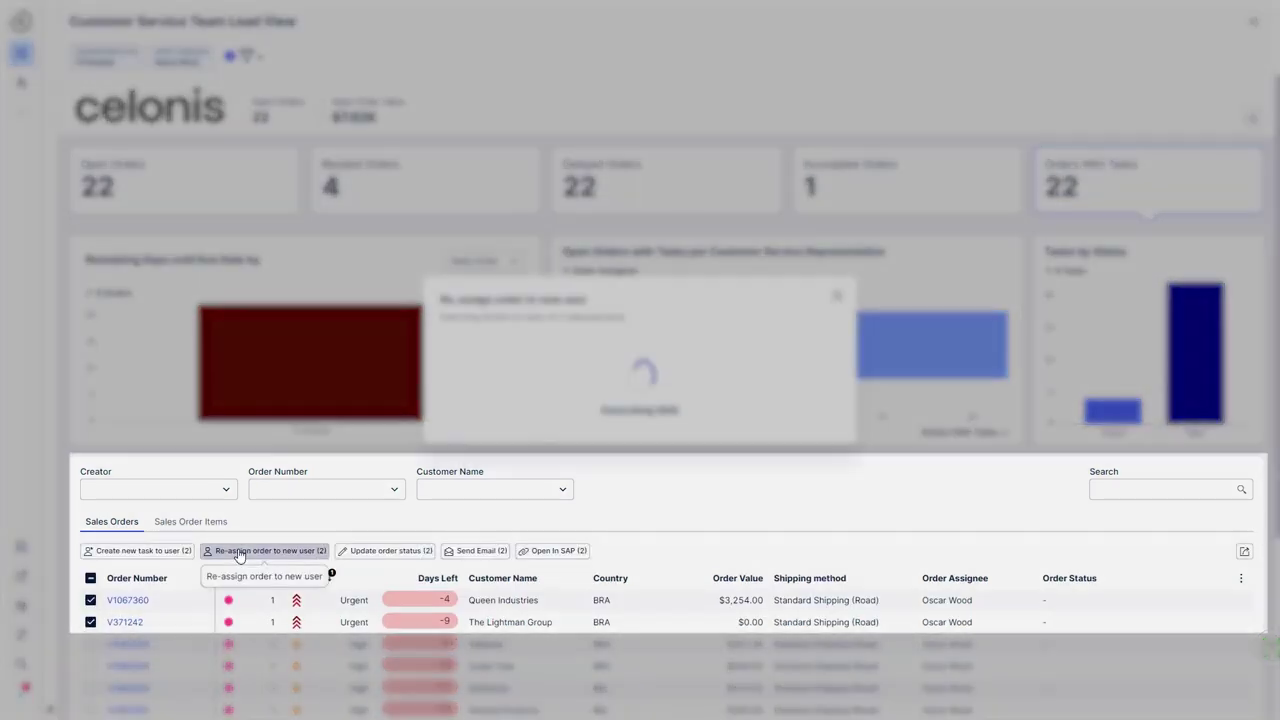
pyautogui.click(653, 366)
pyautogui.click(647, 390)
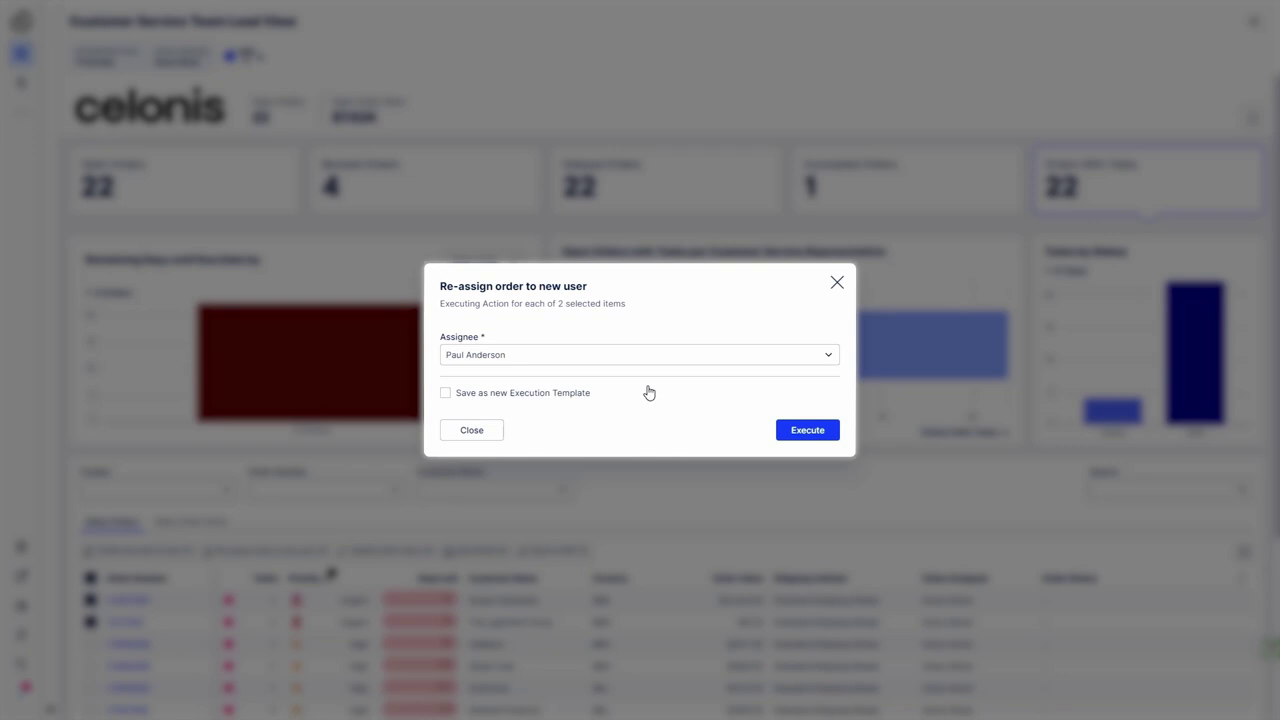
pyautogui.click(790, 437)
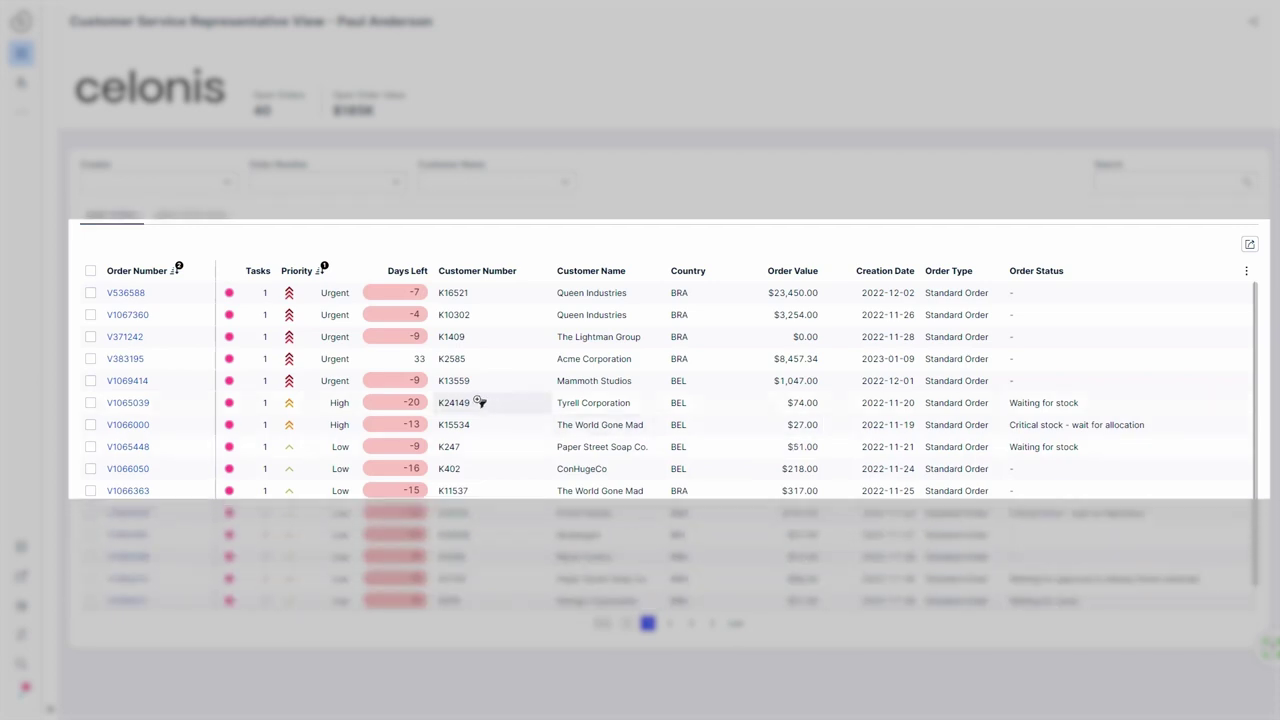
# Open the sales order's details and split it for limited material (112 required, 67 available).
pyautogui.click(135, 293)
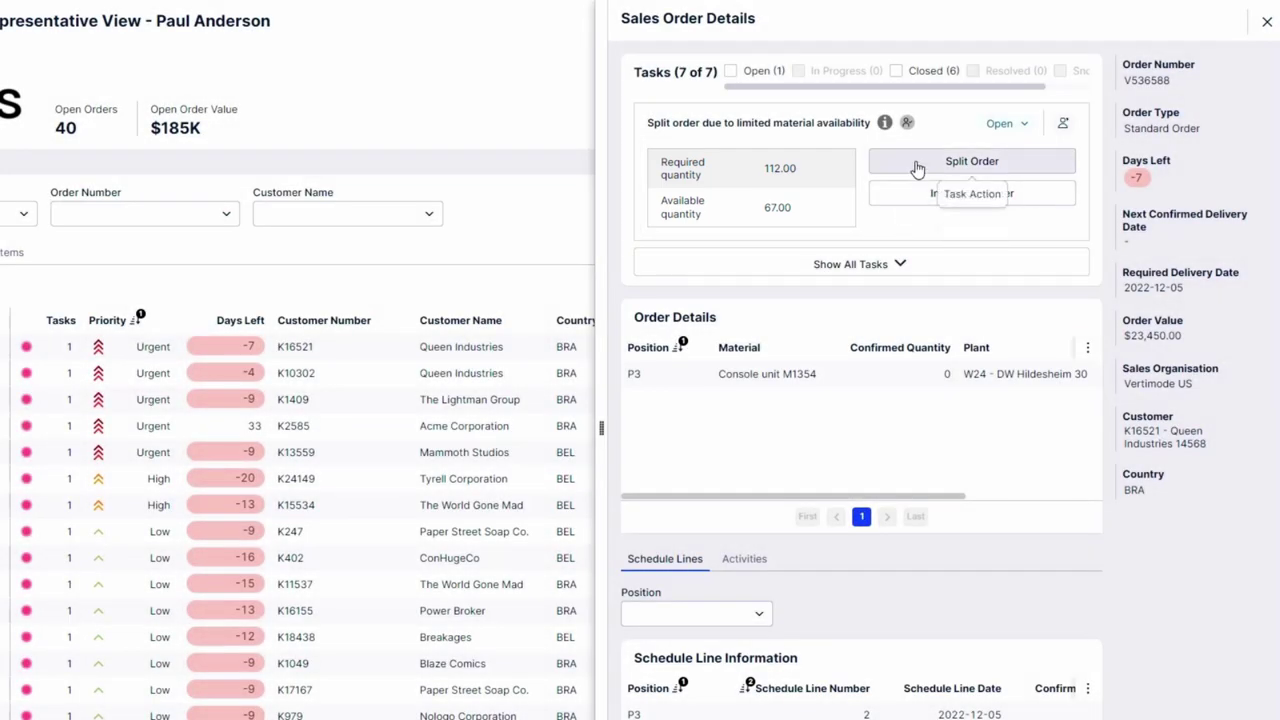
pyautogui.click(917, 169)
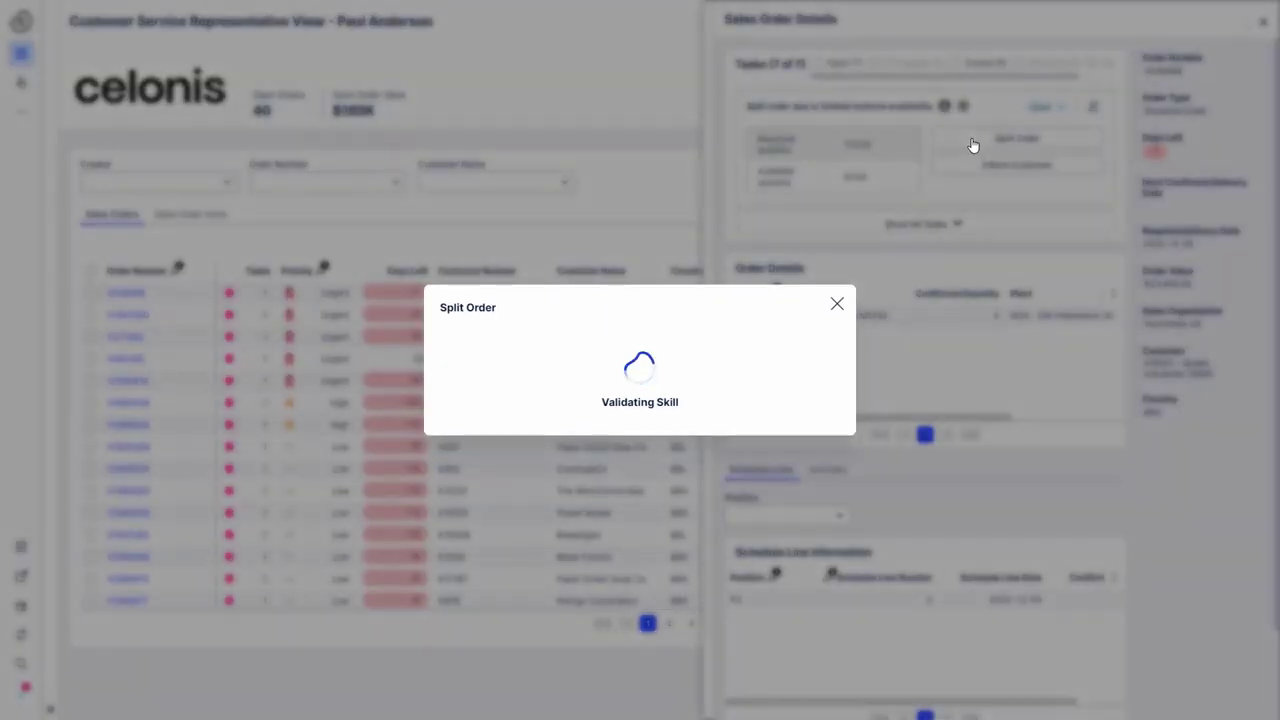